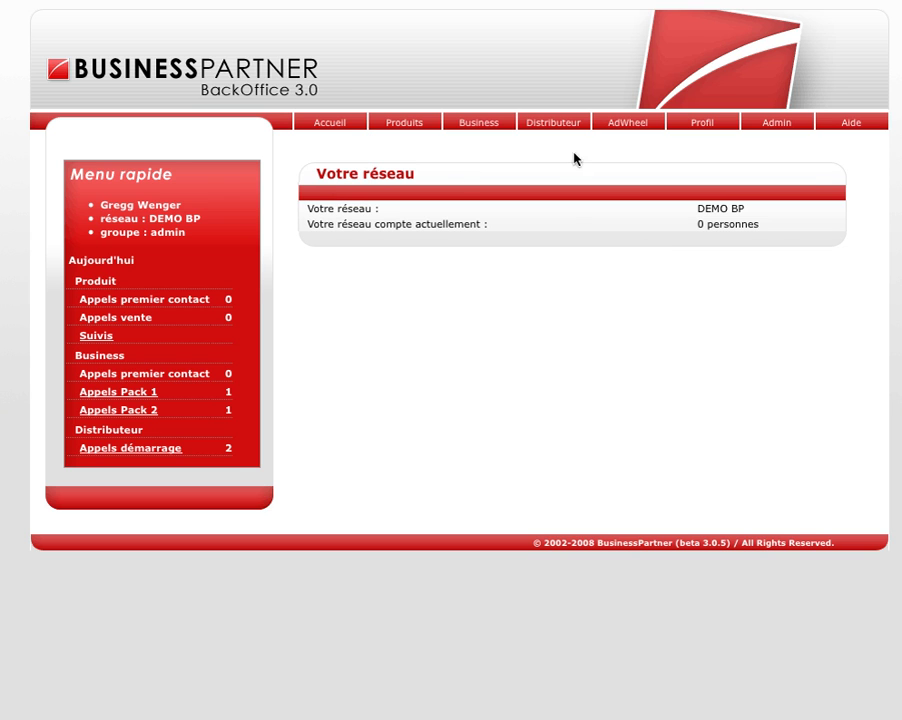
Step: Open the product site's "Nutrition optimale" page for editing in the Cms administration
mouse_move(773, 133)
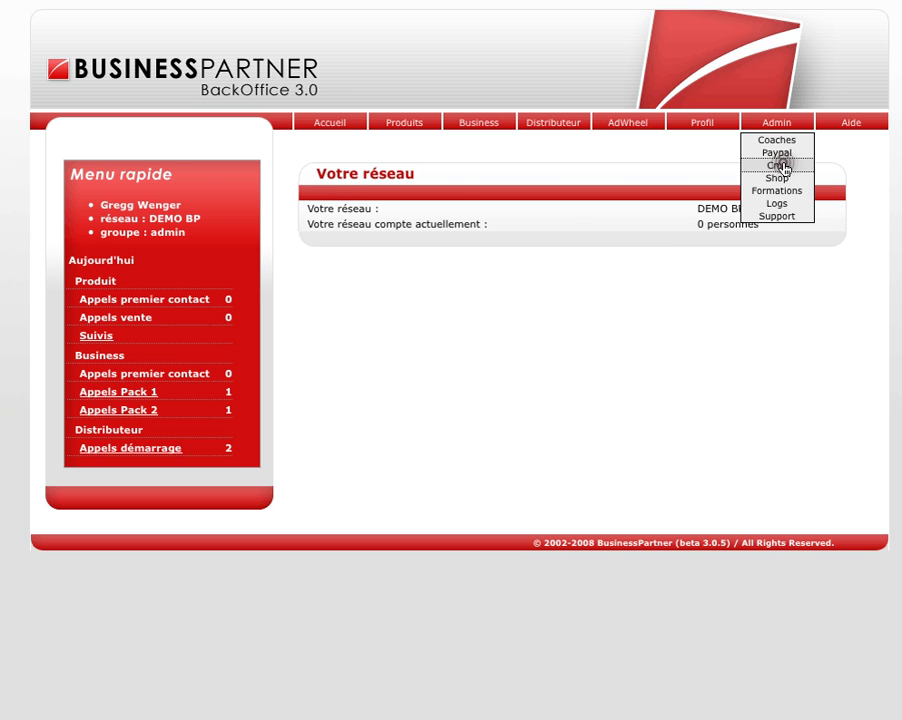
click(777, 165)
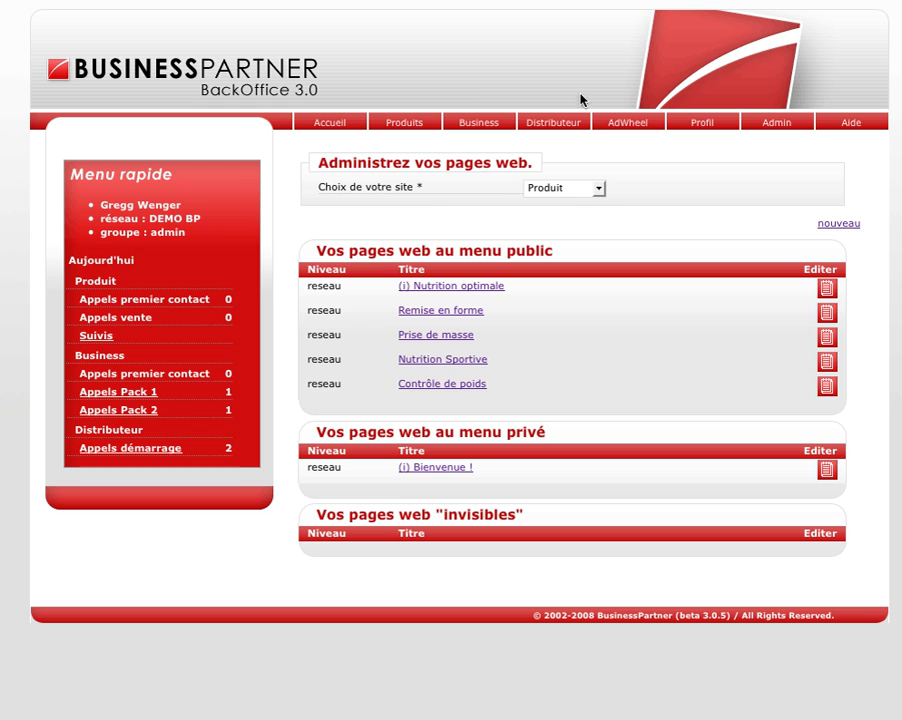
mouse_move(742, 130)
click(827, 292)
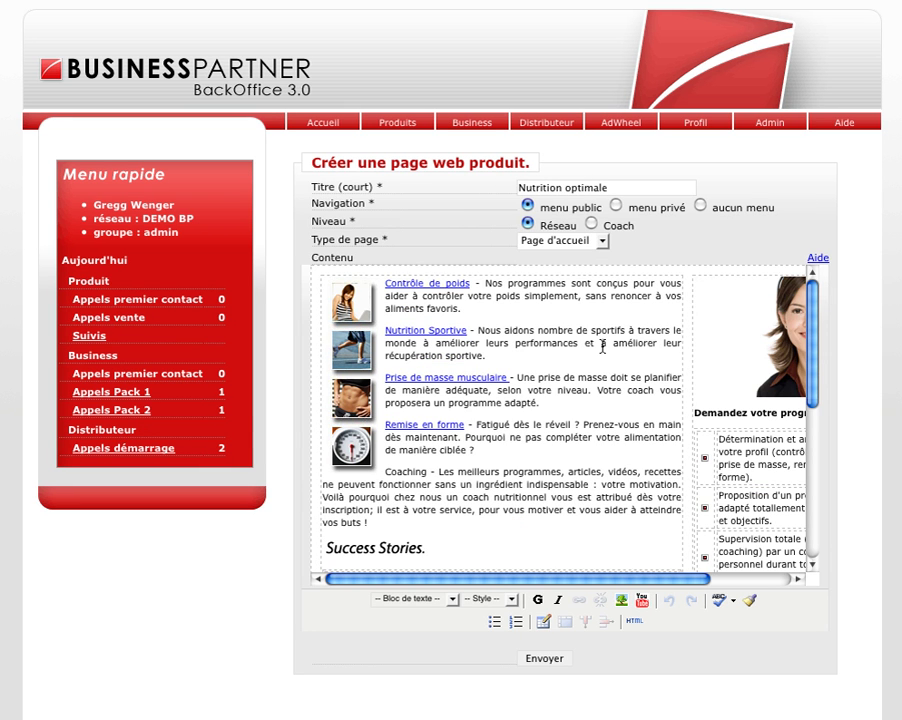
Step: Add the line "Voir les témoignages >>" below the testimonial quote in the Success Stories section
scroll(603, 346, down, 5)
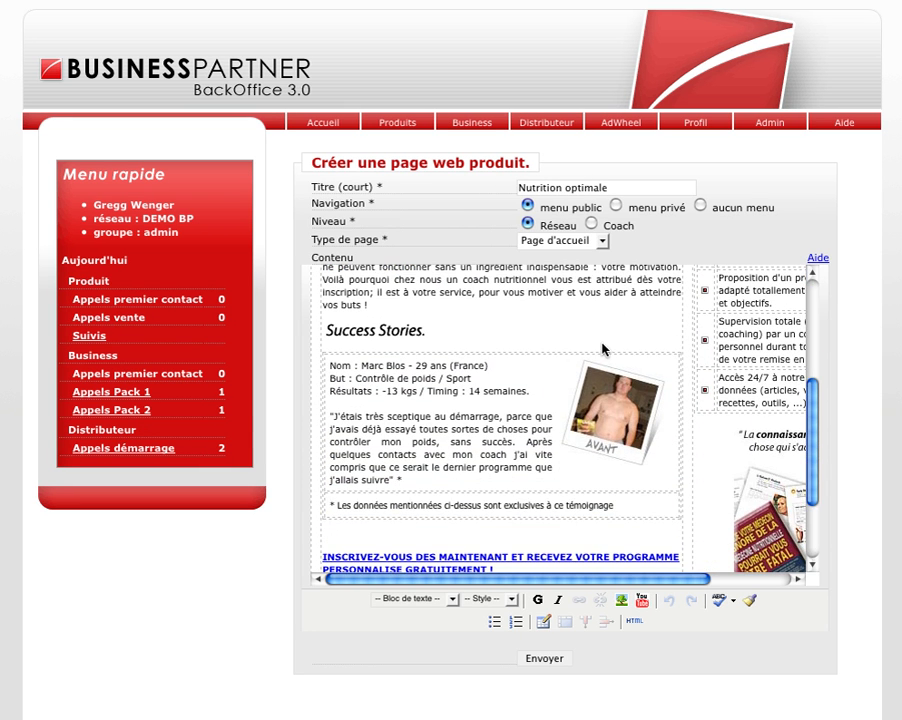
click(440, 482)
key(Return)
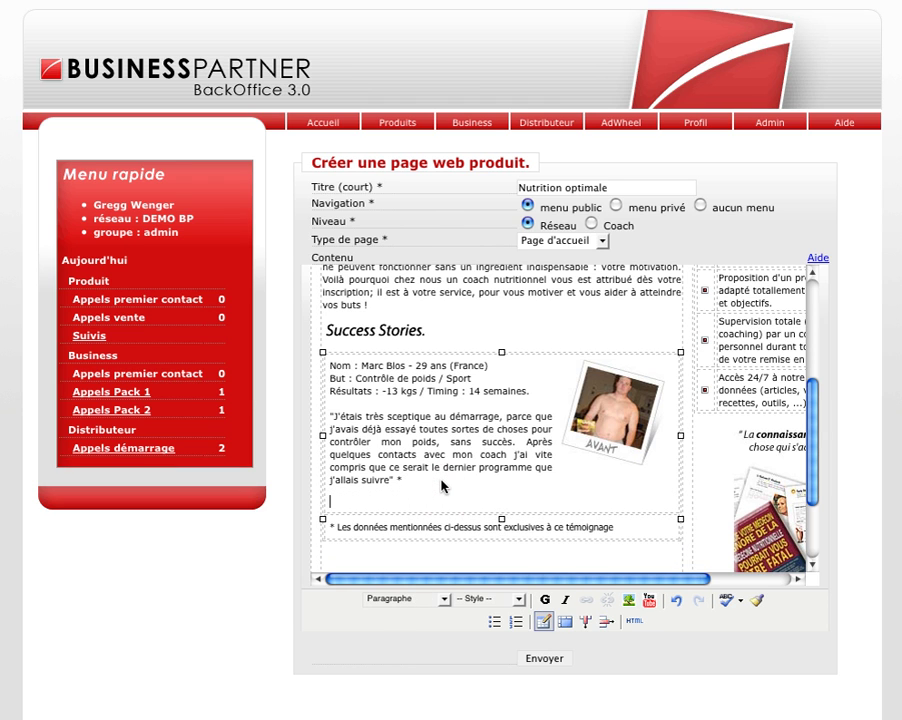
text(Voir les t)
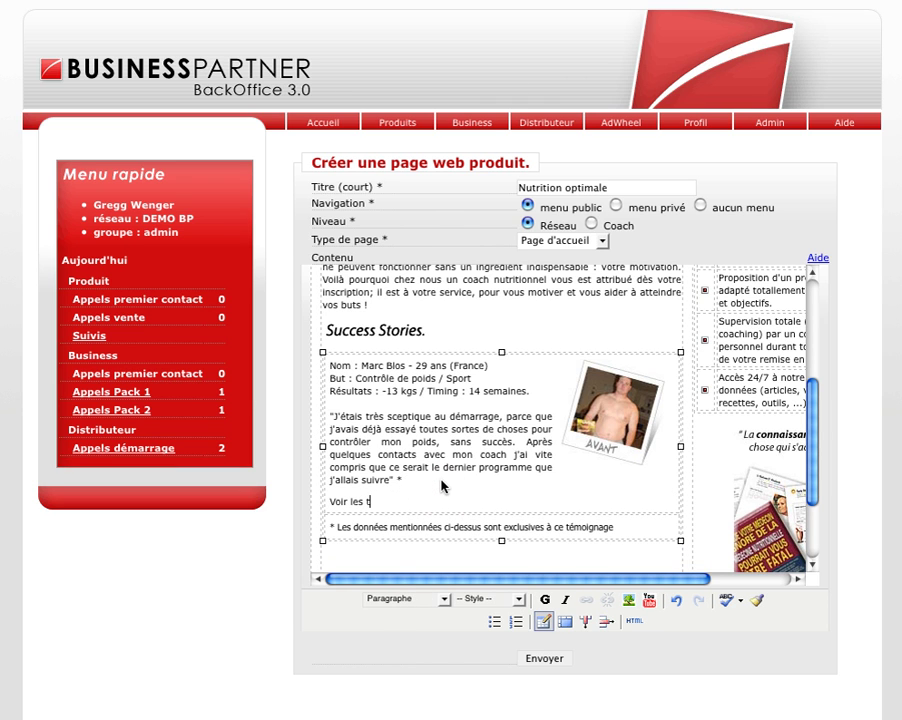
text(émoignages >>)
Step: Make the "Voir les témoignages >>" line bold, link it to the Témoignages page and submit the edited page
drag(446, 501, 326, 503)
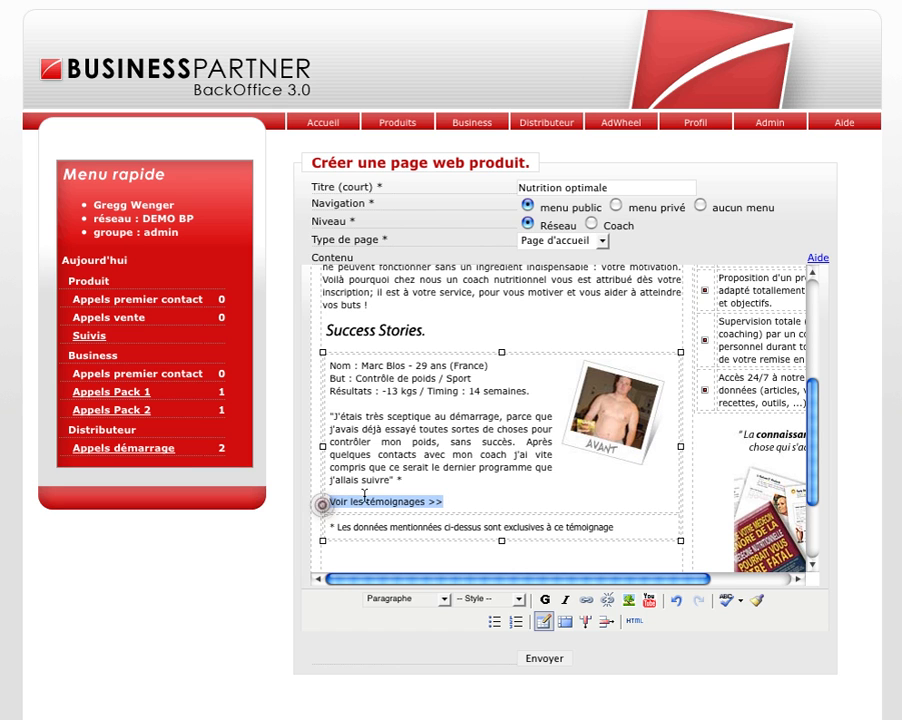
click(544, 600)
click(585, 600)
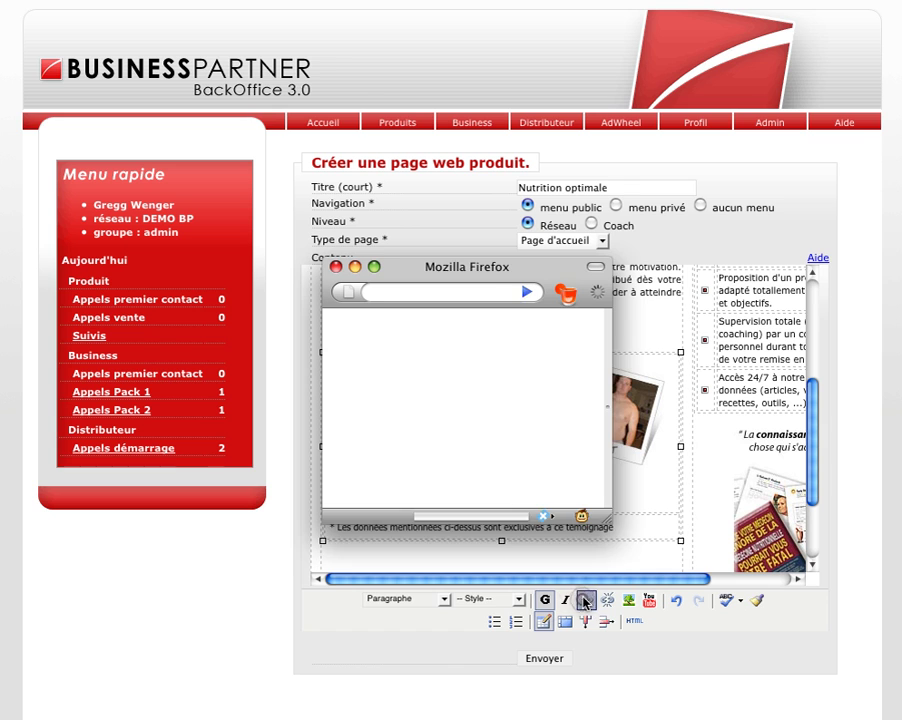
click(448, 348)
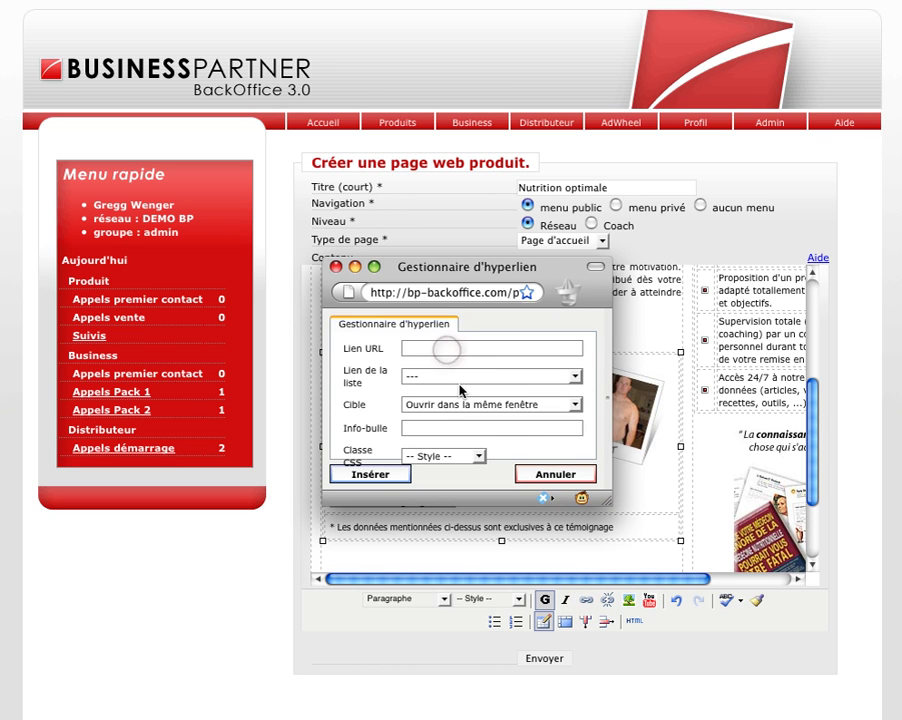
click(516, 377)
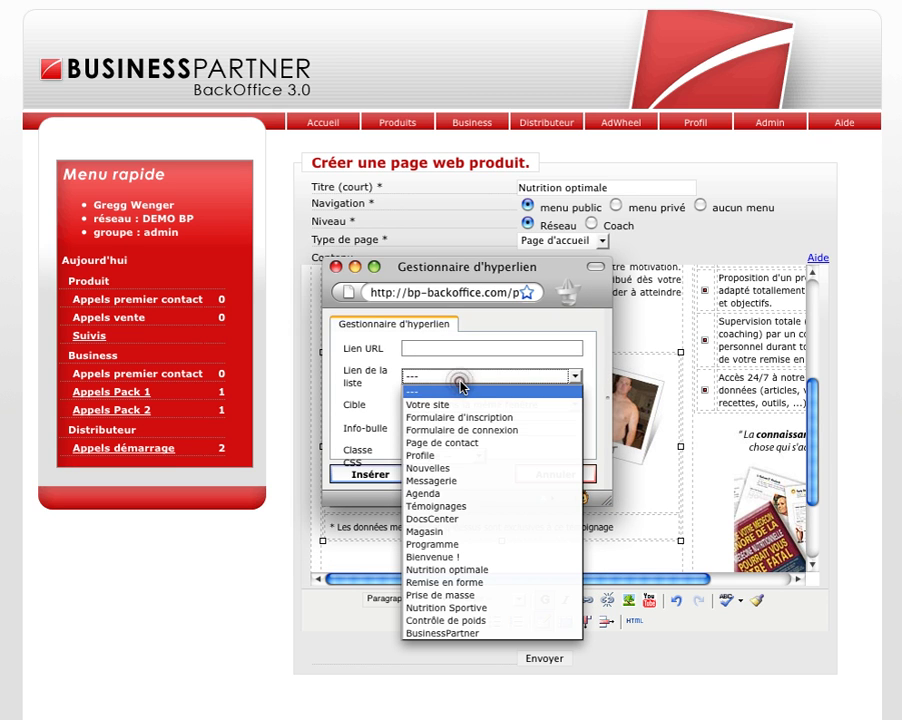
click(484, 507)
click(385, 476)
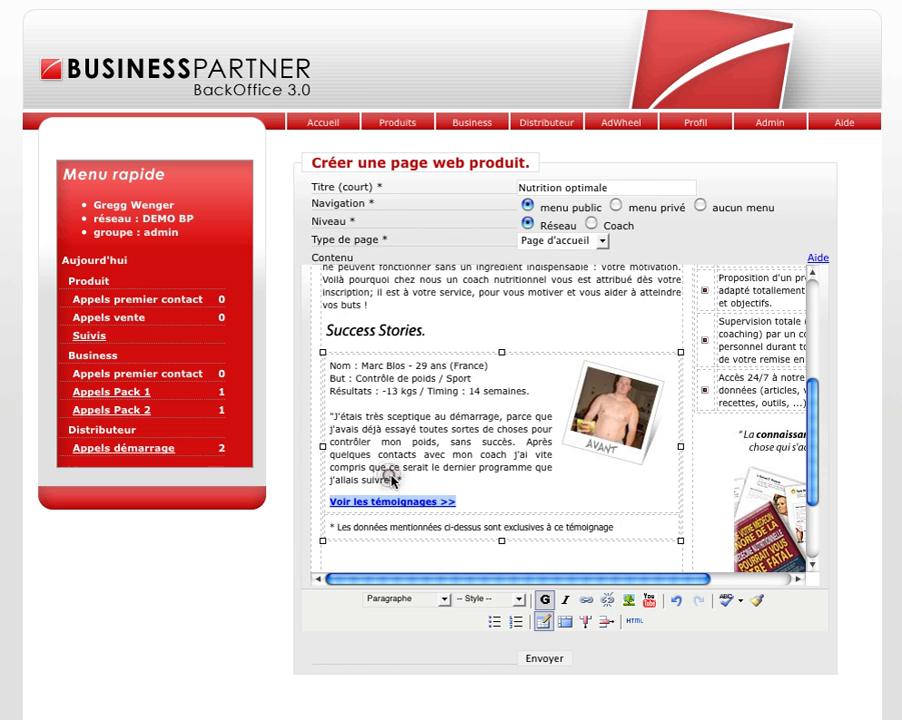
click(541, 657)
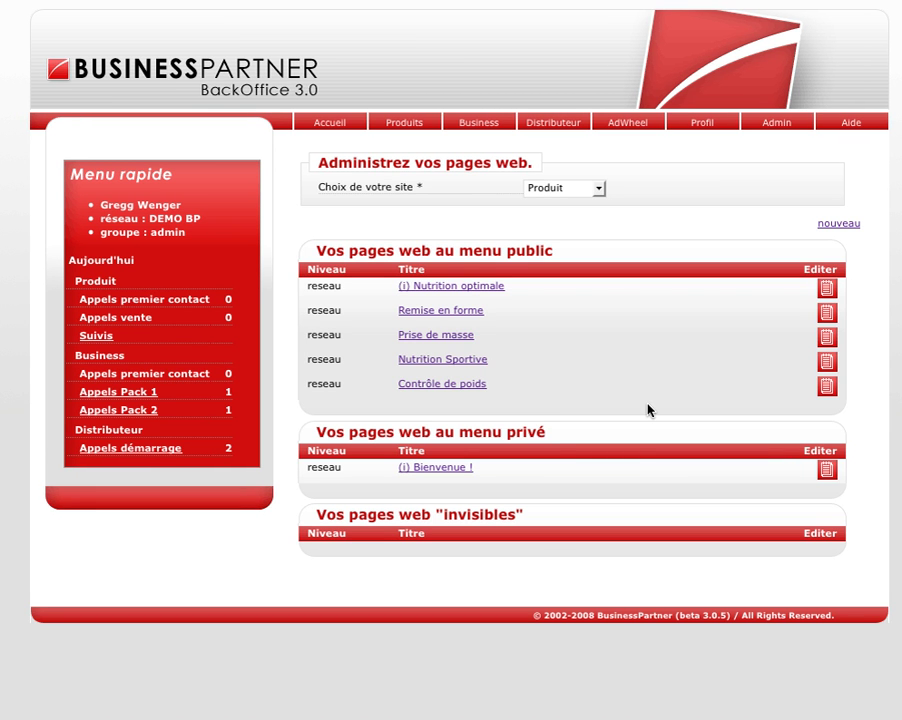
Step: Test the "Voir les témoignages >>" link on the published "Nutrition optimale" page and return to that page
click(455, 287)
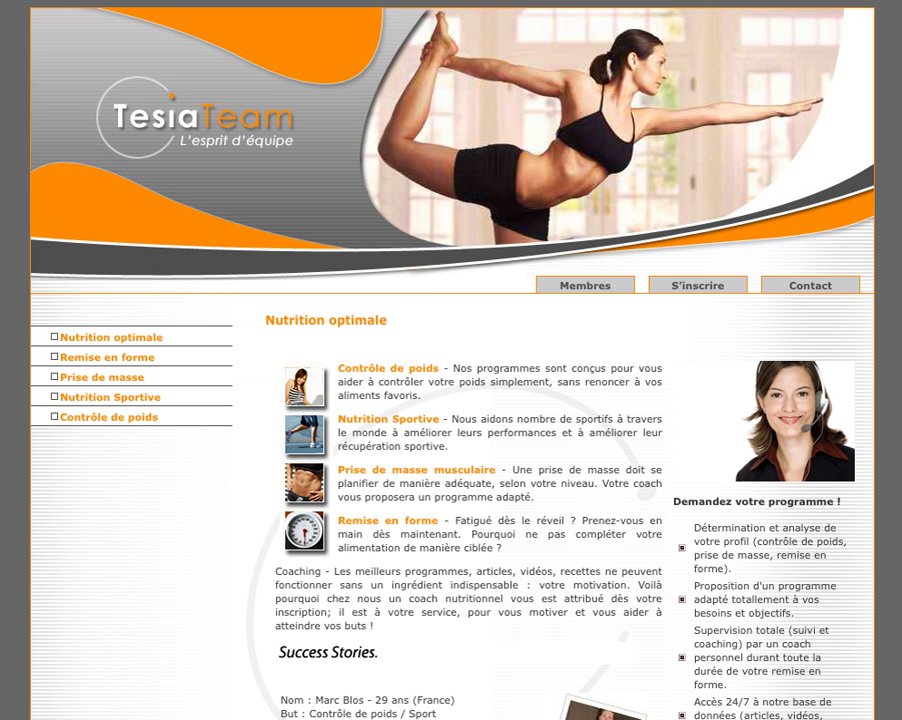
scroll(513, 345, down, 3)
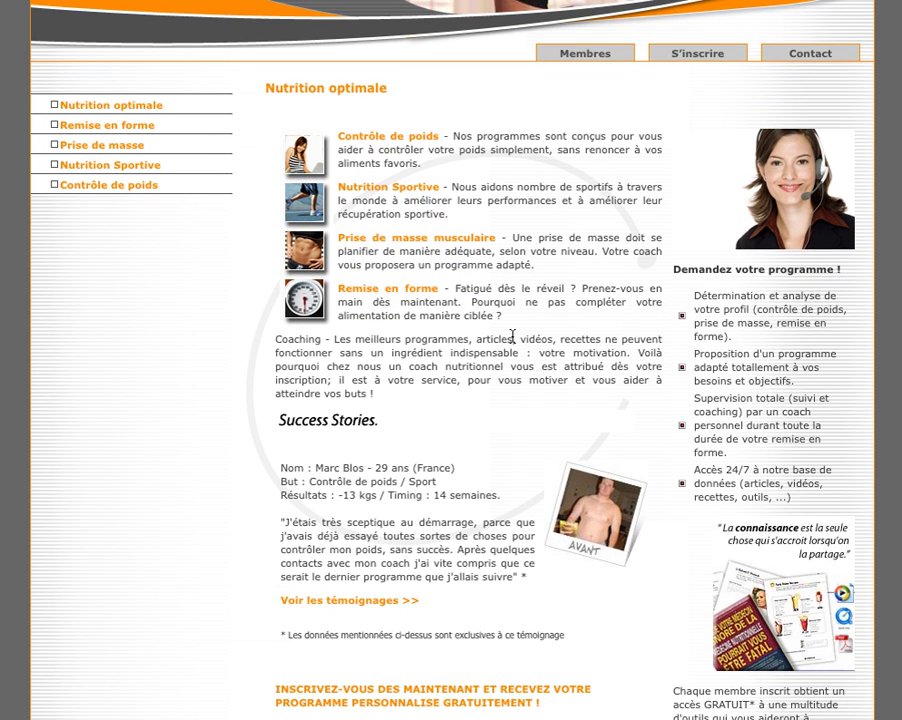
click(344, 601)
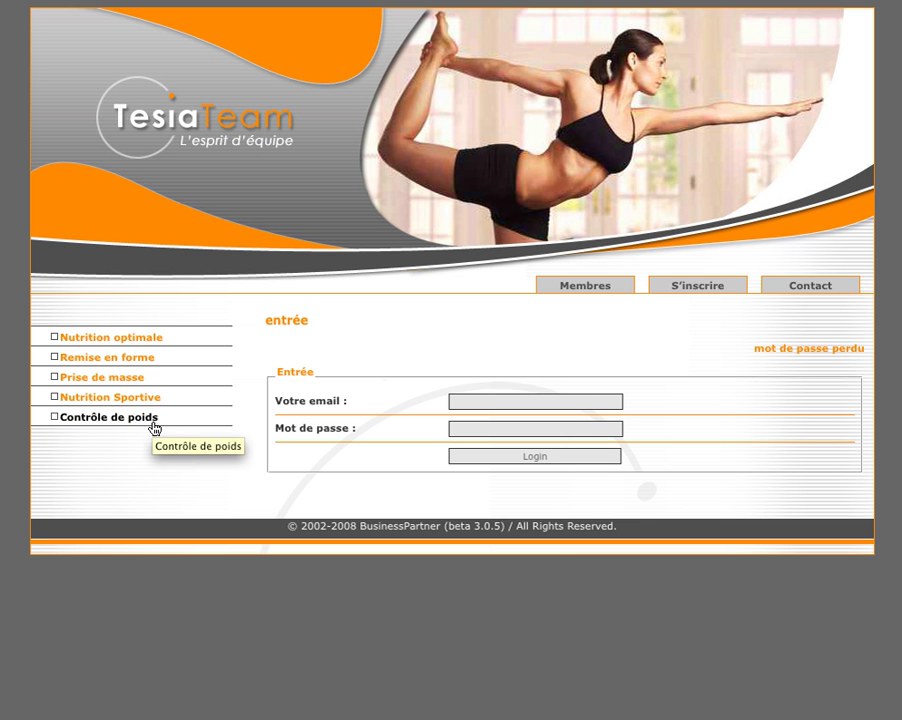
click(130, 335)
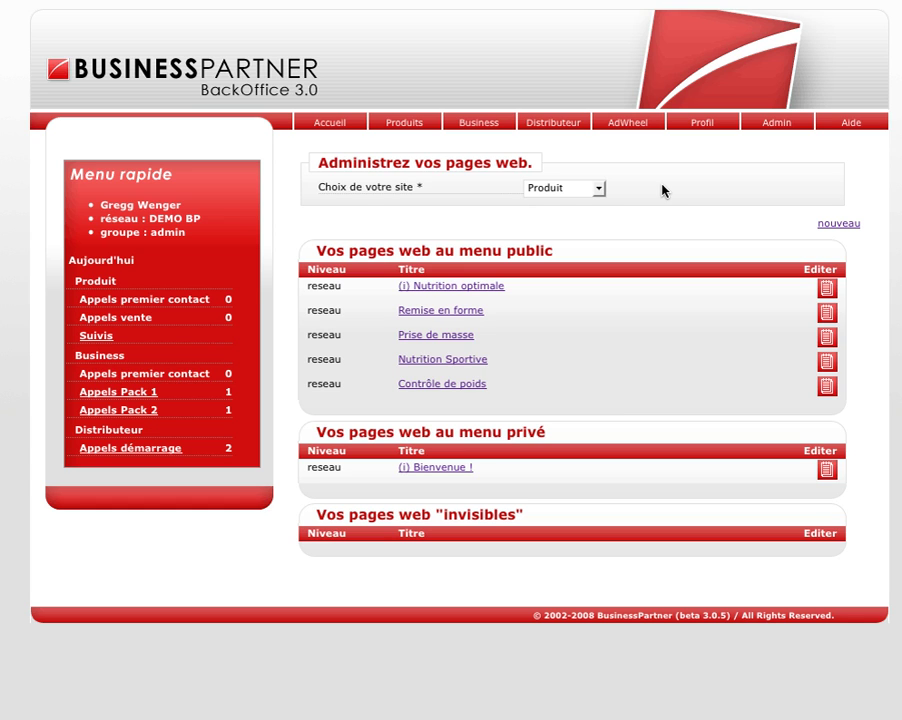
Step: Start a new product web page with the title "Offre Spéciale"
click(838, 223)
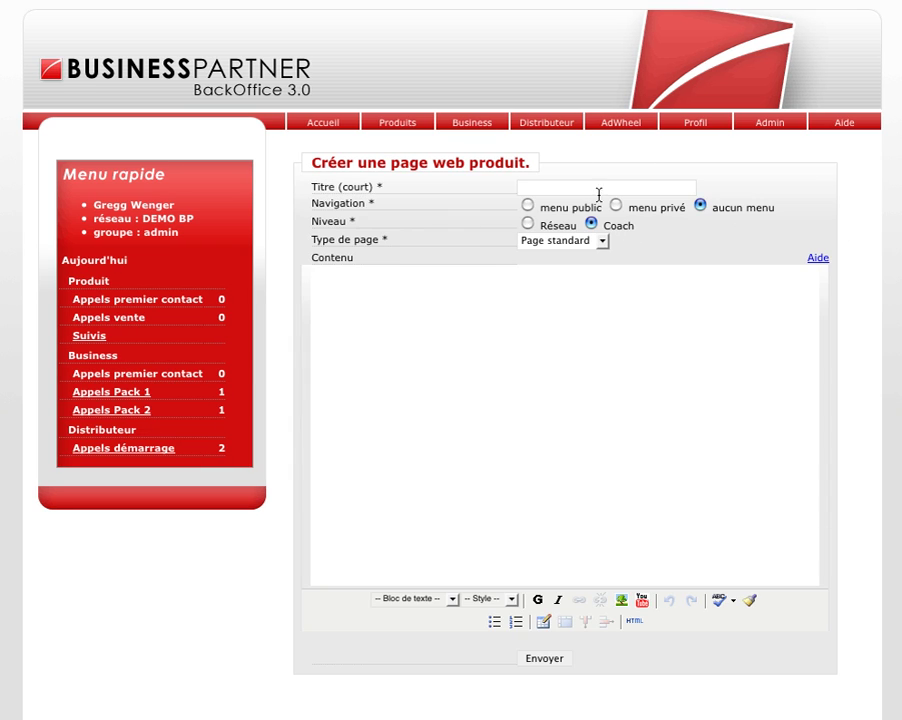
click(596, 186)
text(Offre)
key(Down)
key(Return)
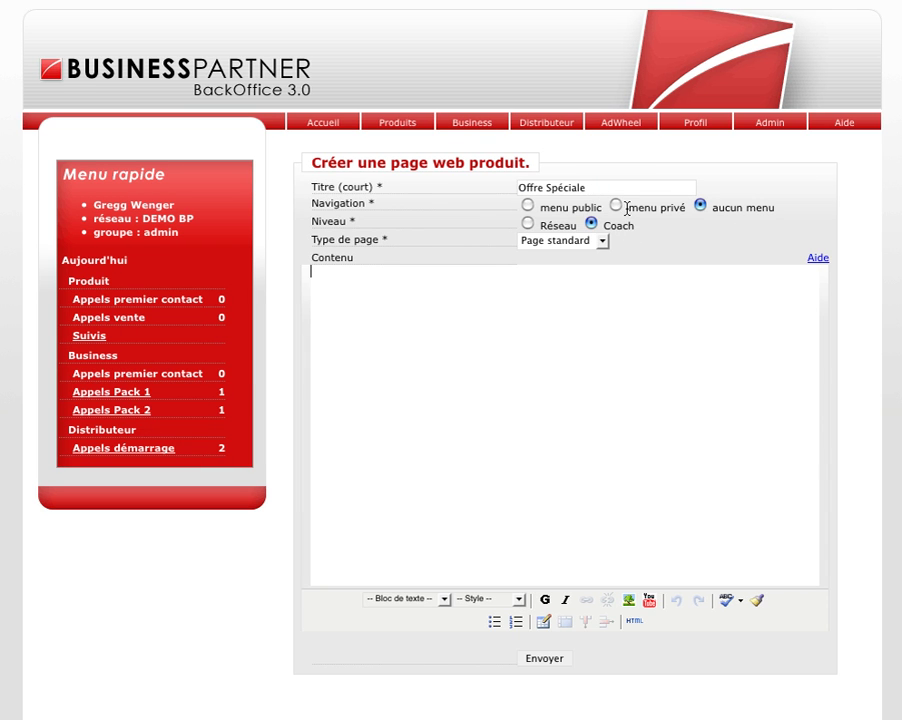
Step: Set the new page to public menu navigation, Réseau level and Page standard, with "Texte ici" as its content
click(524, 204)
click(527, 223)
click(557, 242)
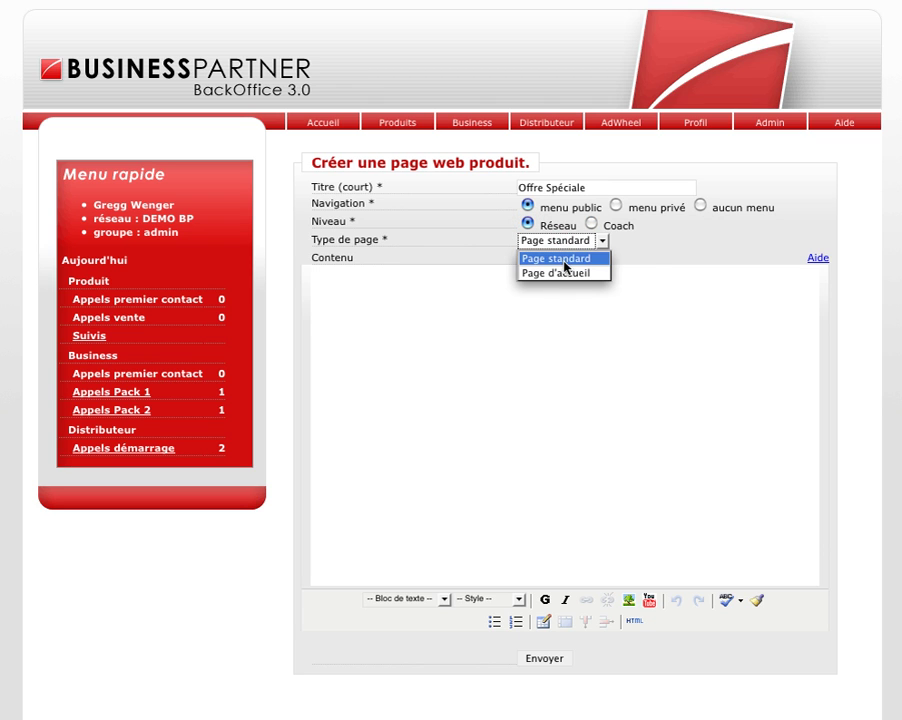
click(631, 259)
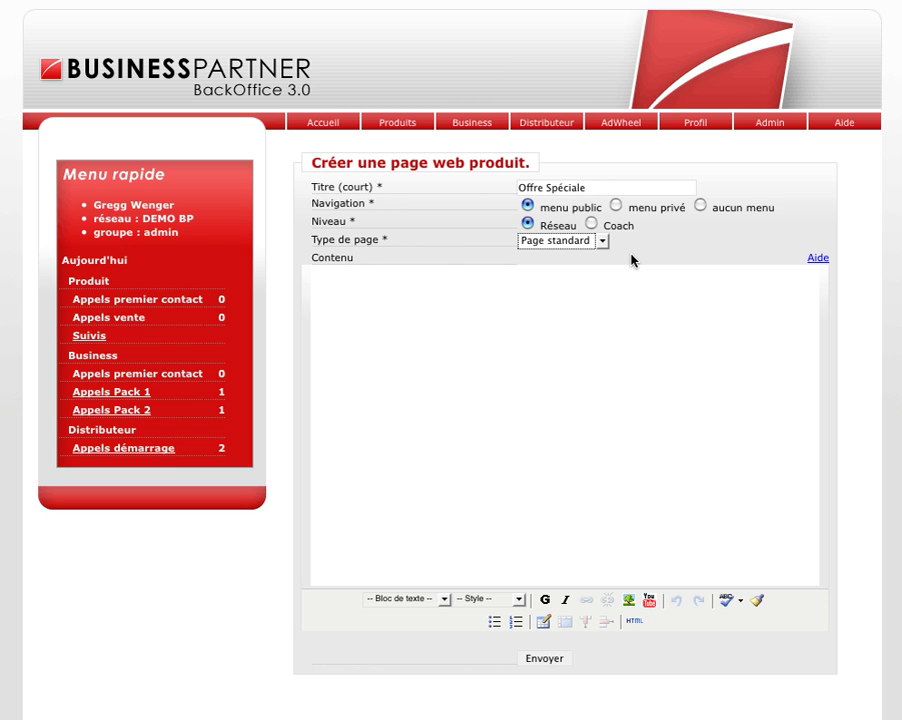
click(606, 320)
text(Texte ici)
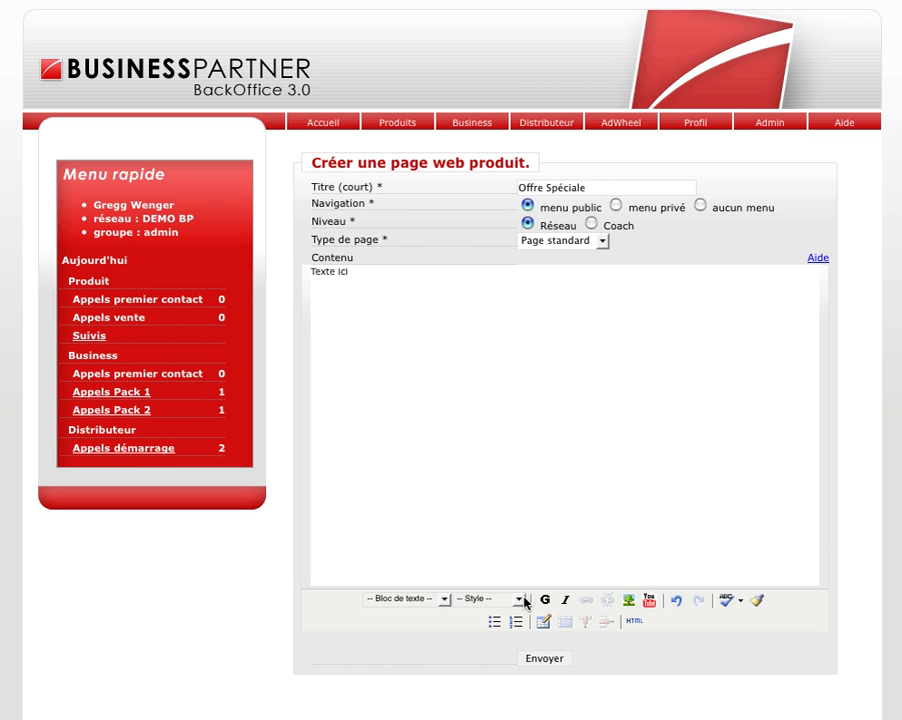
click(650, 601)
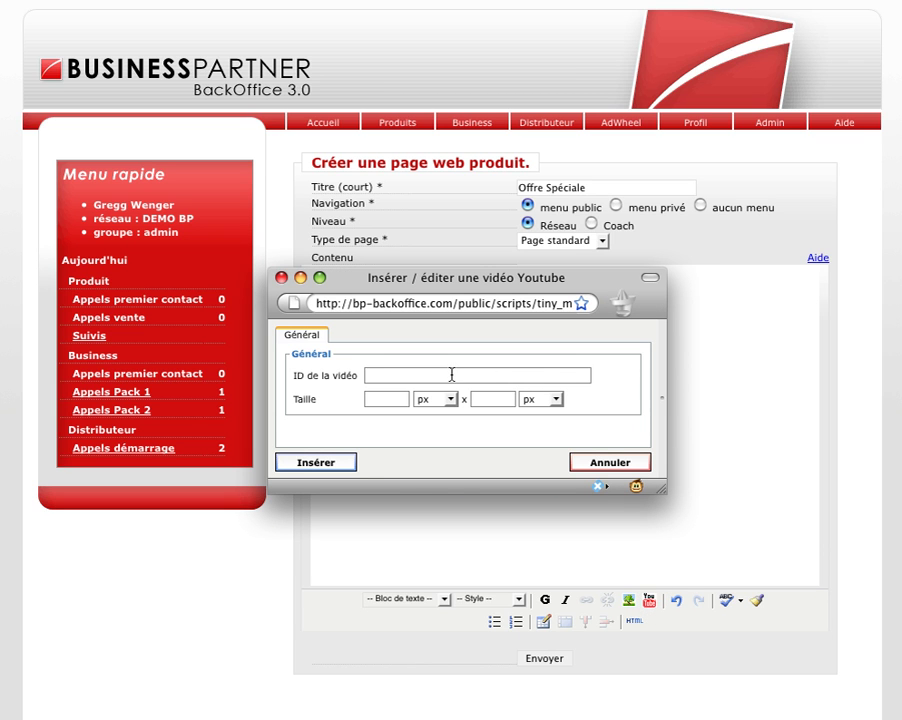
click(445, 374)
click(634, 463)
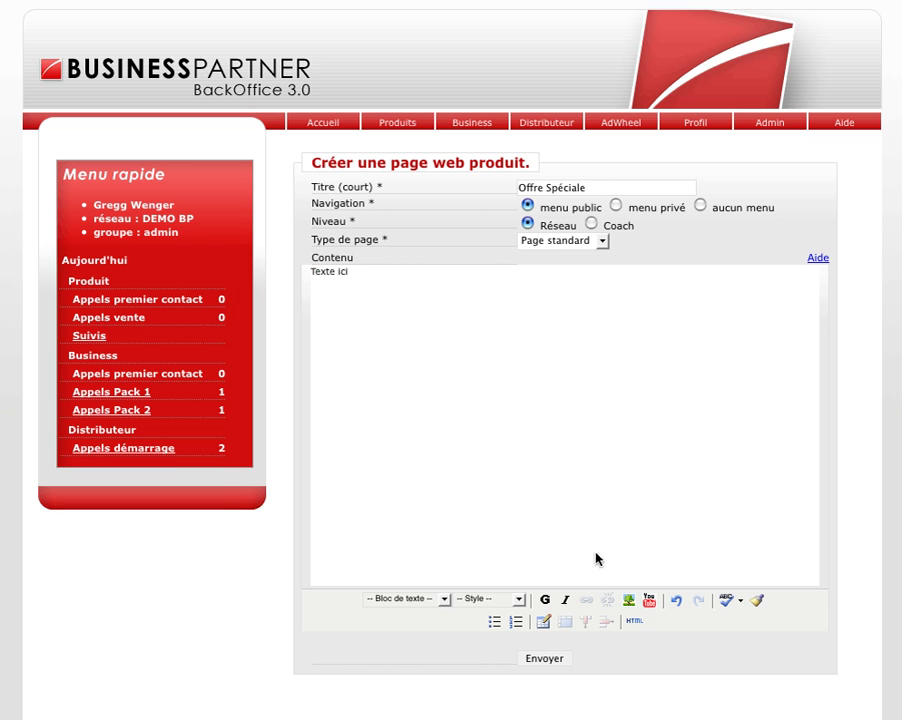
Step: Submit the new page and check "Offre Spéciale" with its text on the public site
click(556, 657)
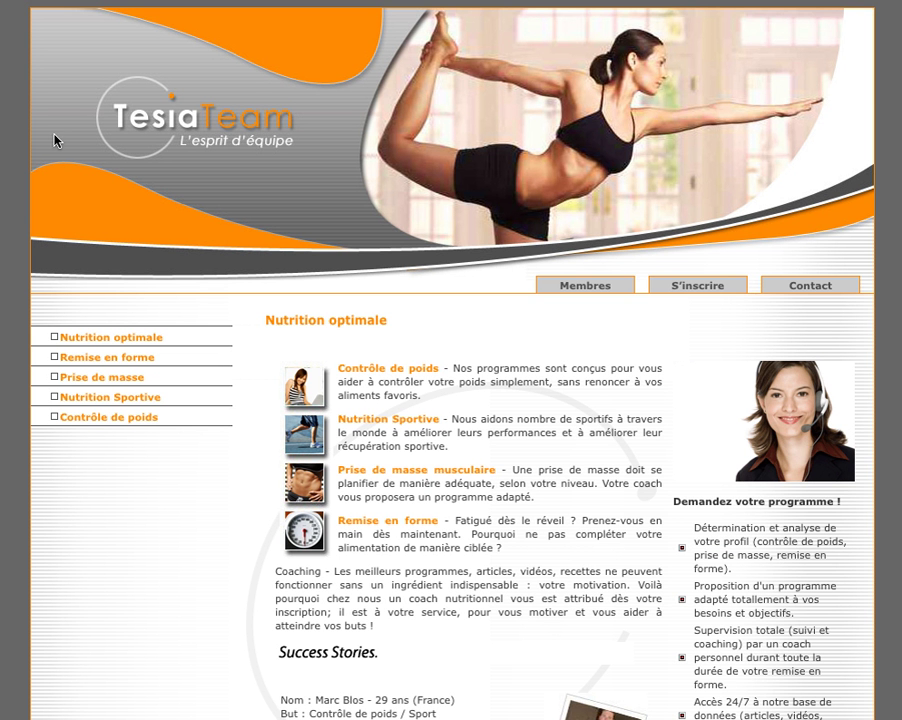
click(117, 440)
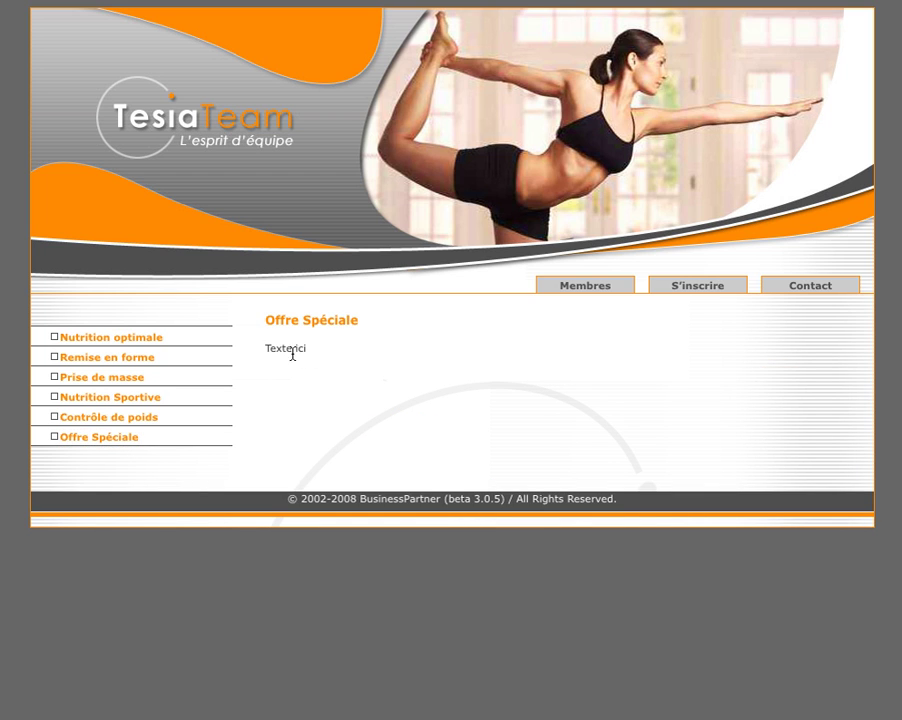
drag(259, 348, 352, 355)
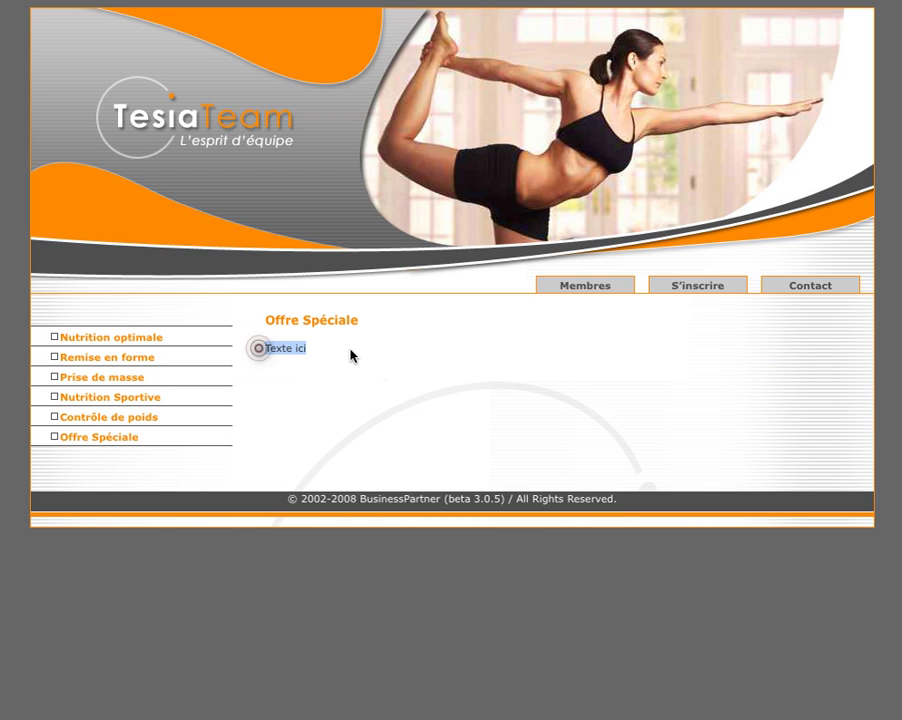
click(351, 354)
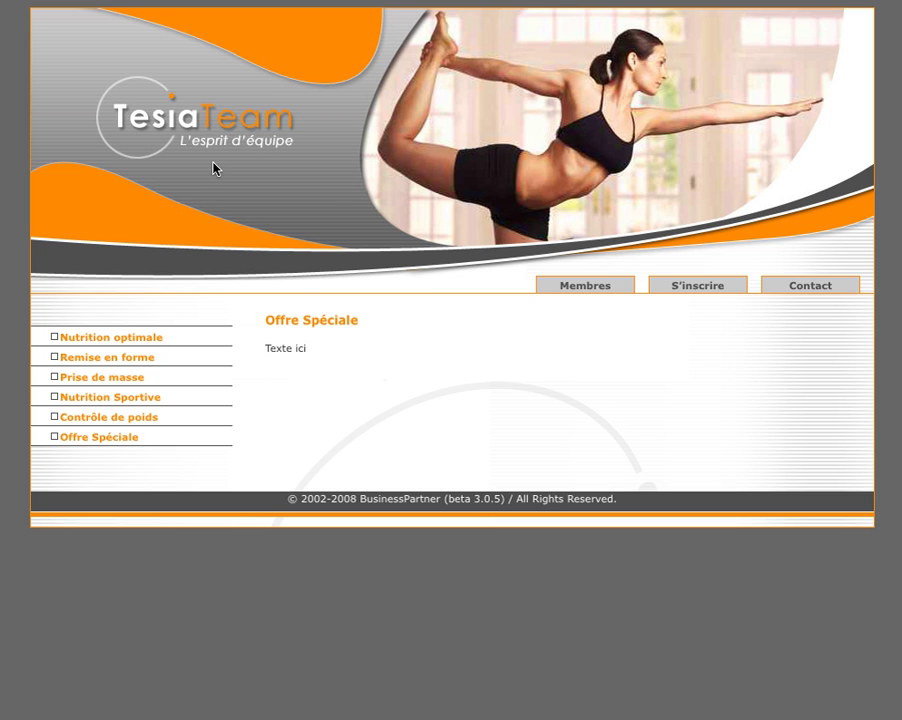
click(12, 2)
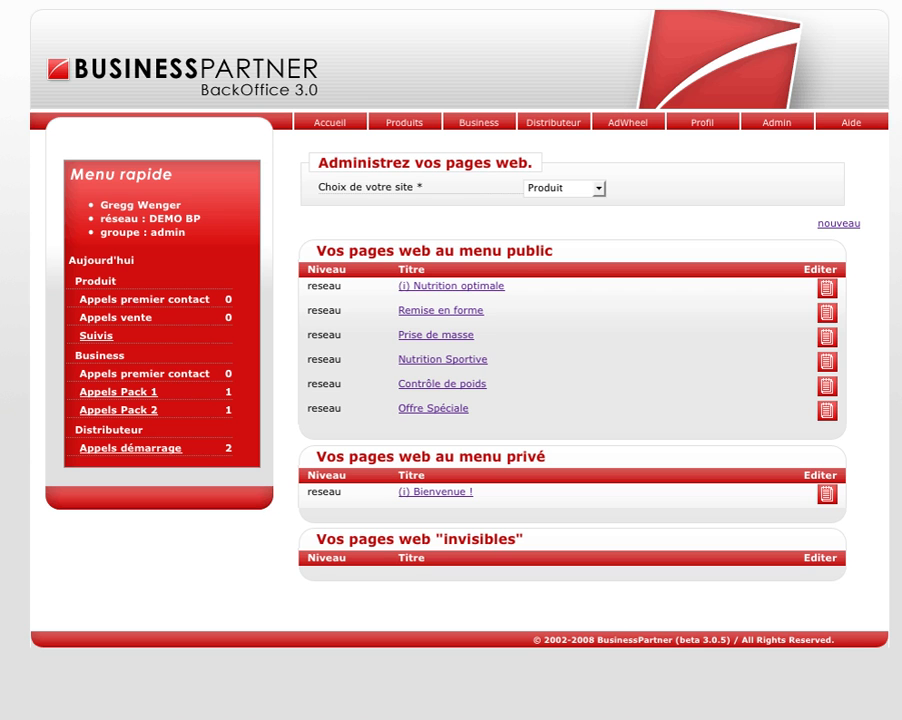
Step: Display the web pages of the Business site, followed by those of the Distributeur site
click(576, 189)
click(577, 221)
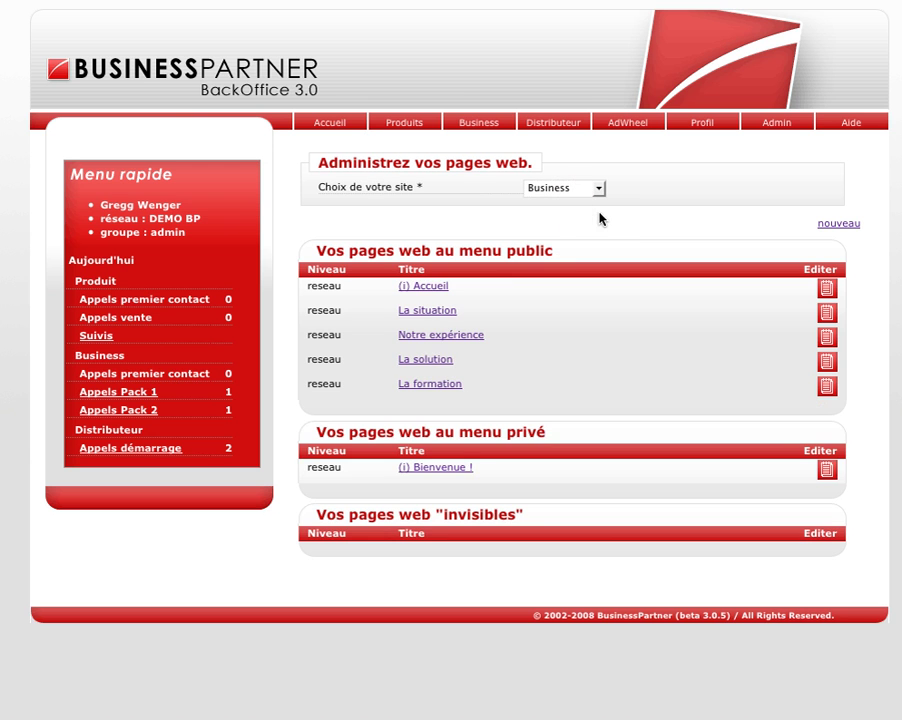
click(587, 190)
click(584, 235)
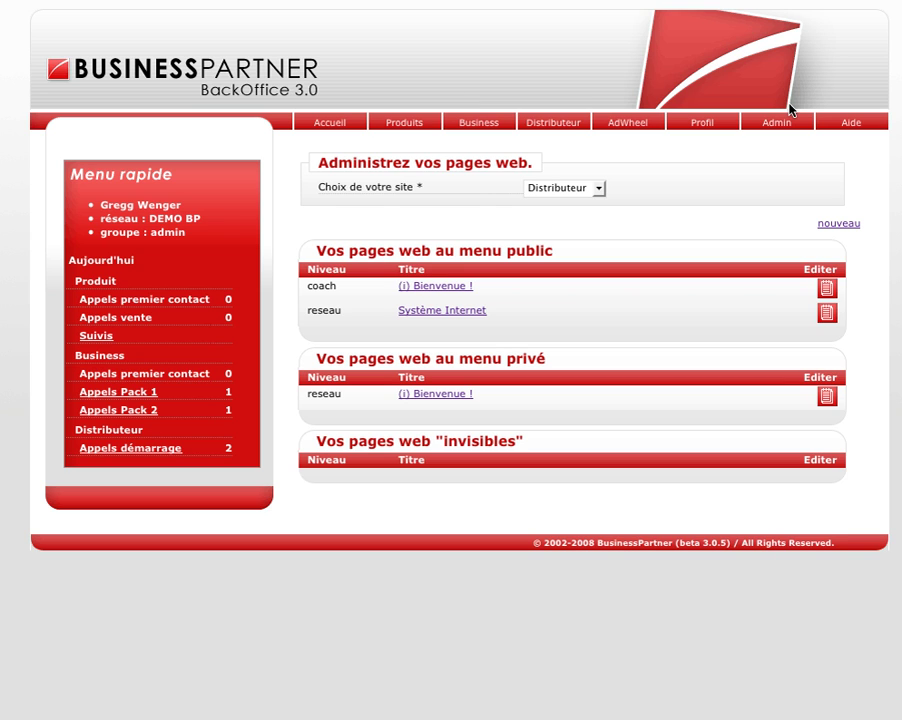
Step: Open the administration's list of coaches
mouse_move(788, 132)
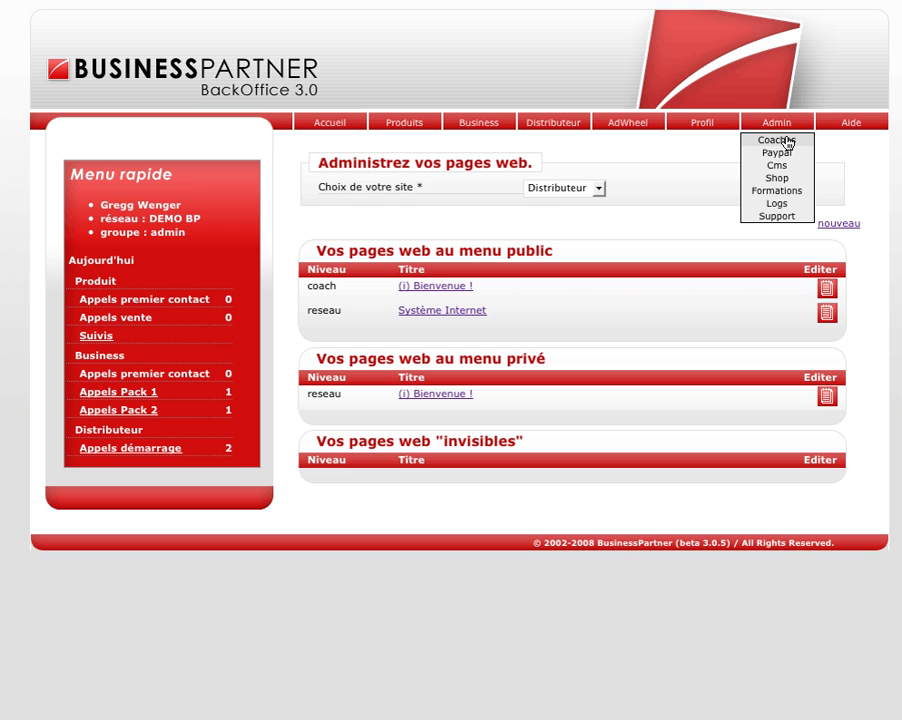
click(787, 141)
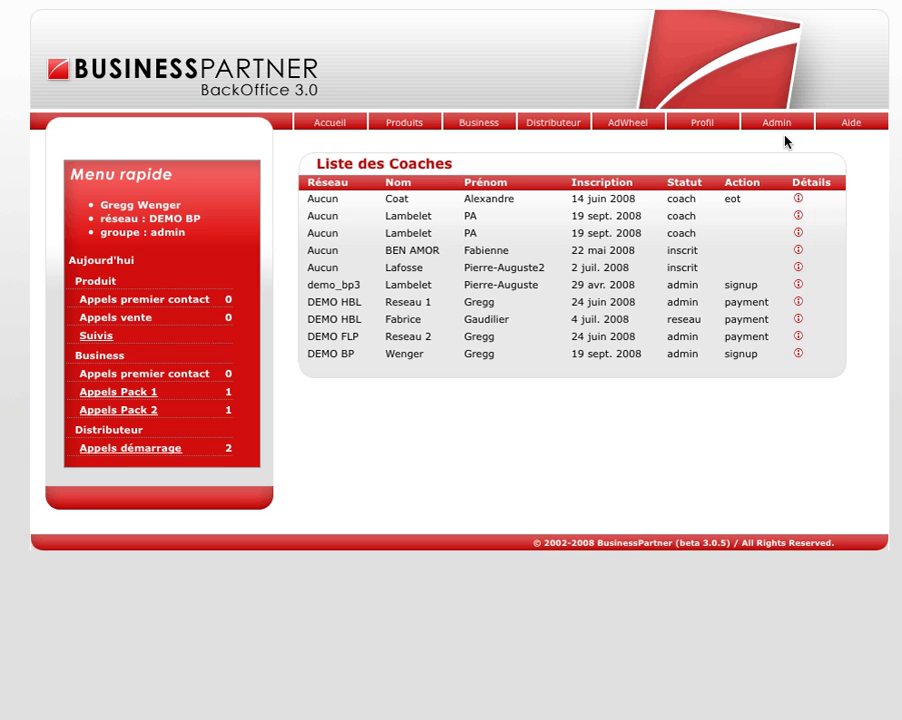
Step: Open the detailed record of the third prospect in the Business prospects list
mouse_move(782, 124)
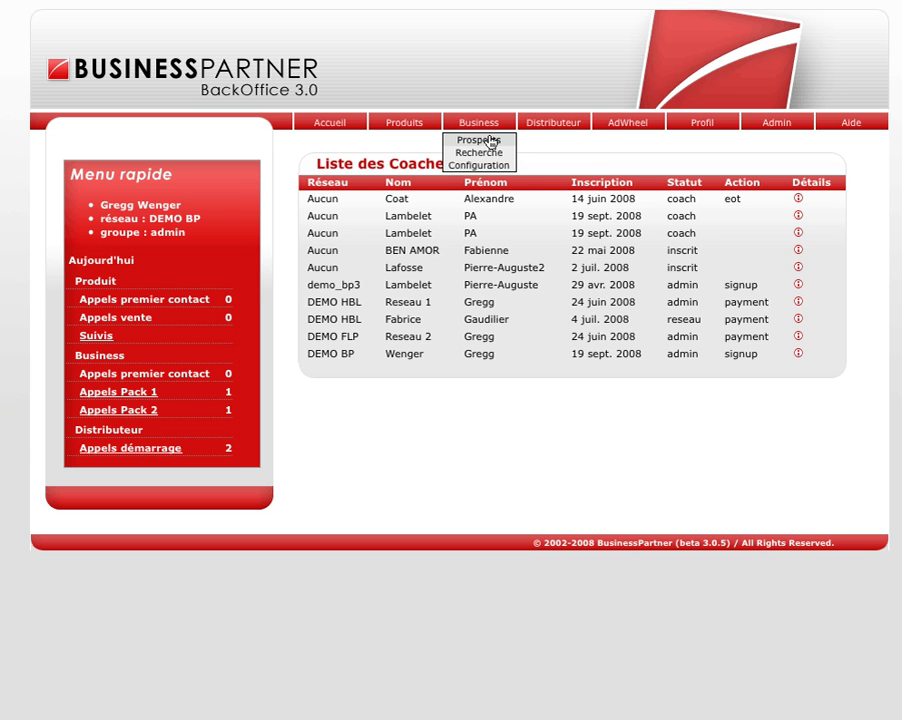
click(489, 138)
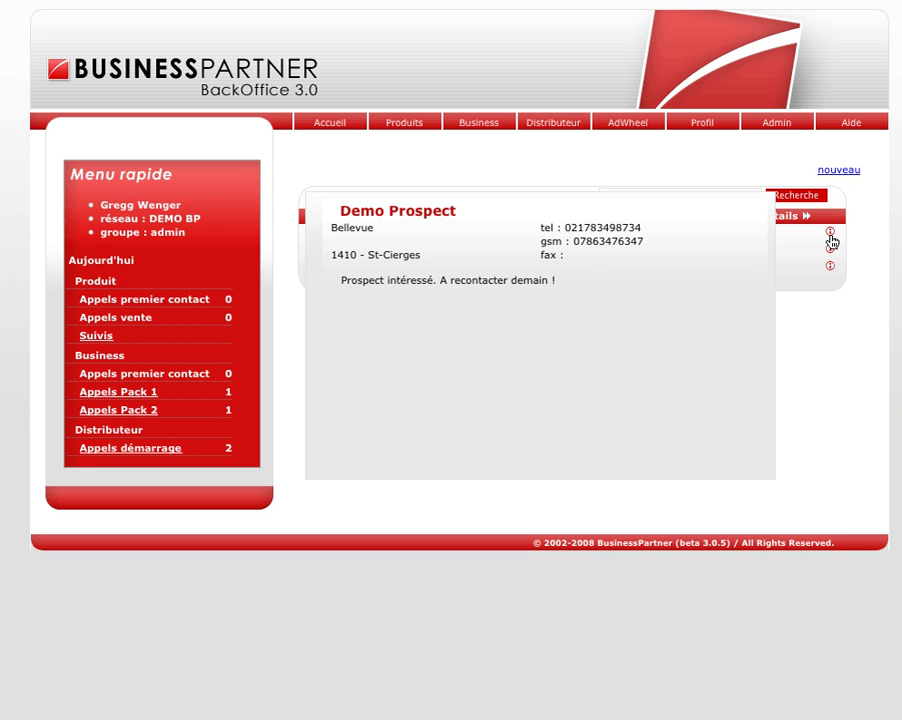
click(831, 267)
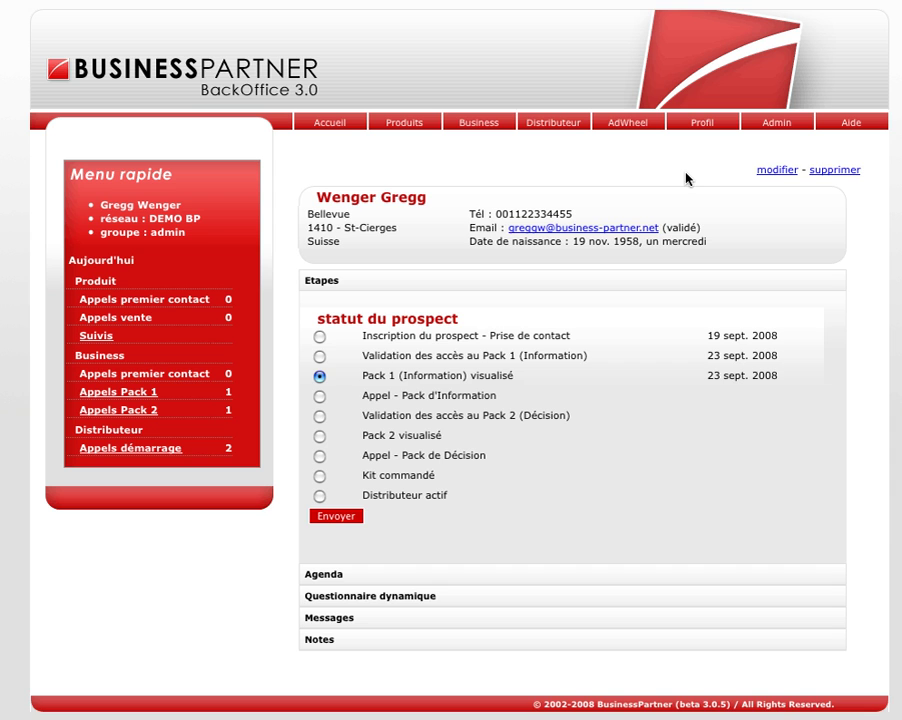
Step: Return to the Business prospects list, view a different prospect's record and open its details for editing
key(super+Left)
click(830, 249)
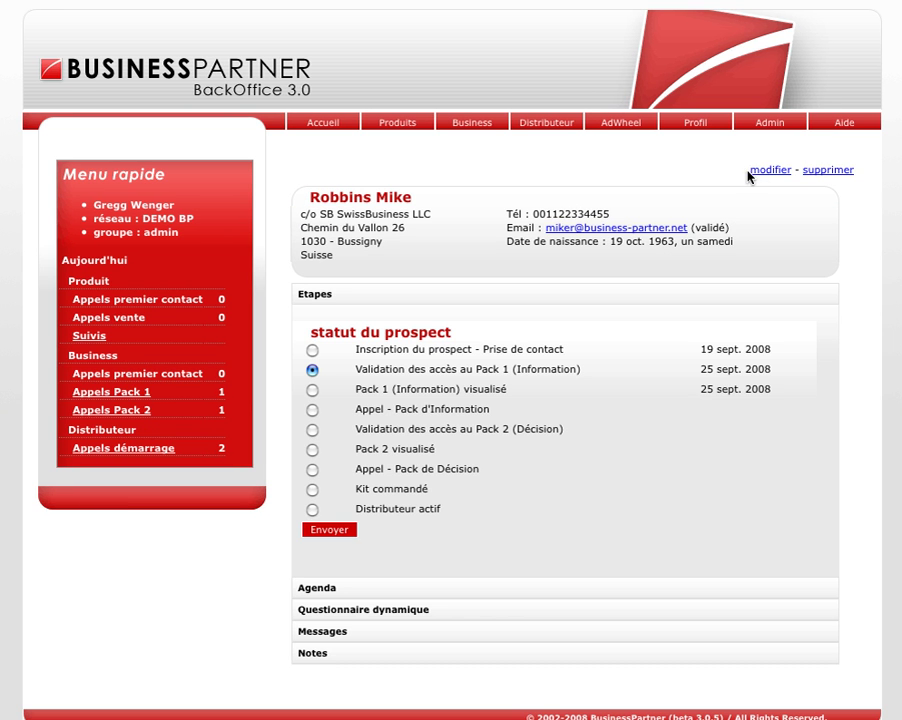
drag(745, 172, 855, 179)
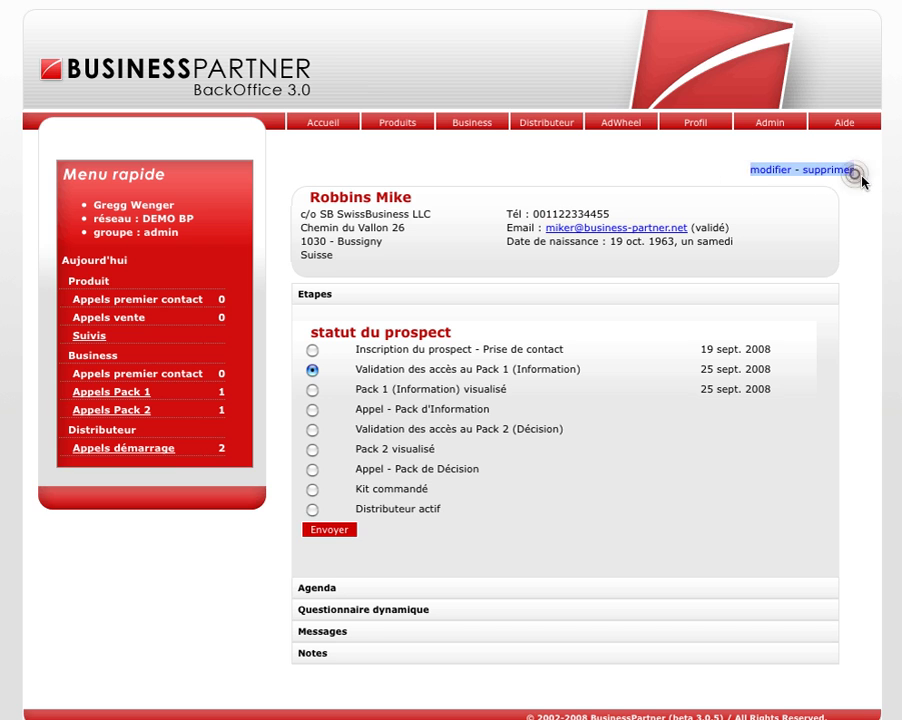
click(855, 177)
click(770, 172)
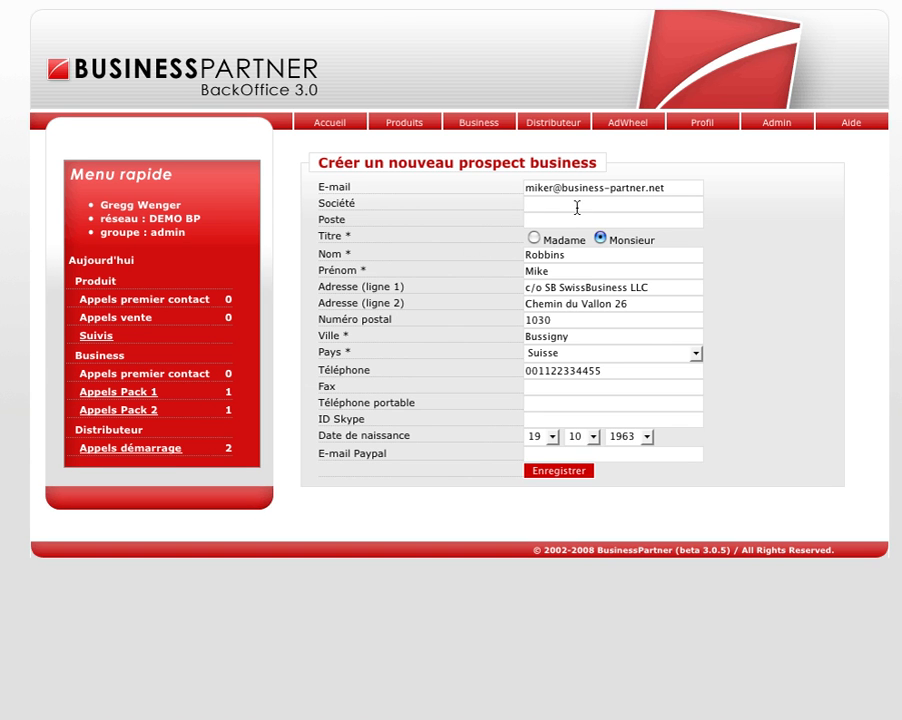
Step: Set the prospect's company to "BP International", save the details and check the company line on the record
click(577, 205)
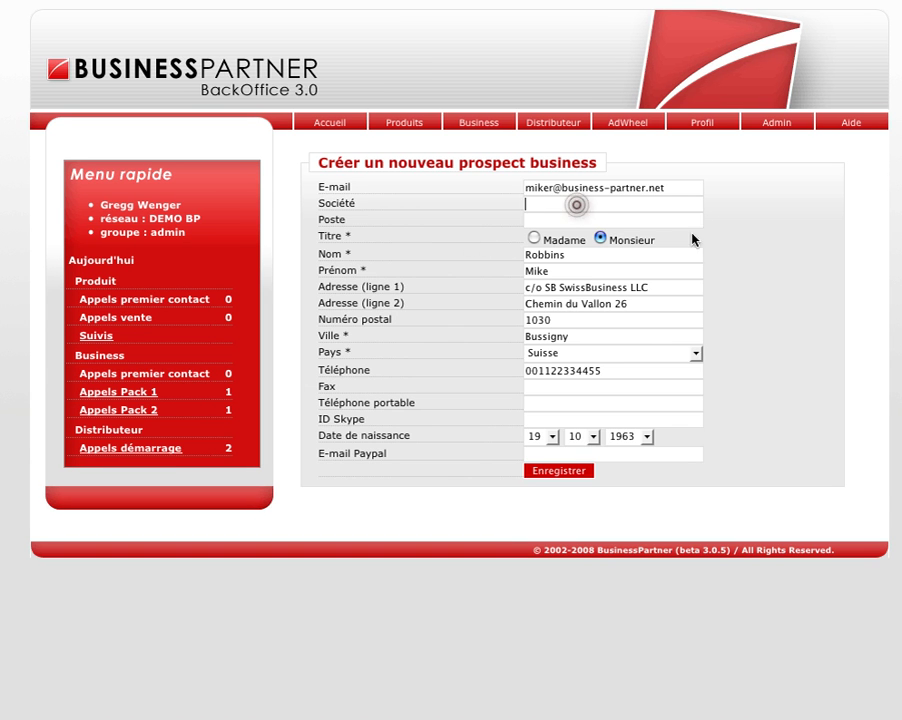
text(BP Interna)
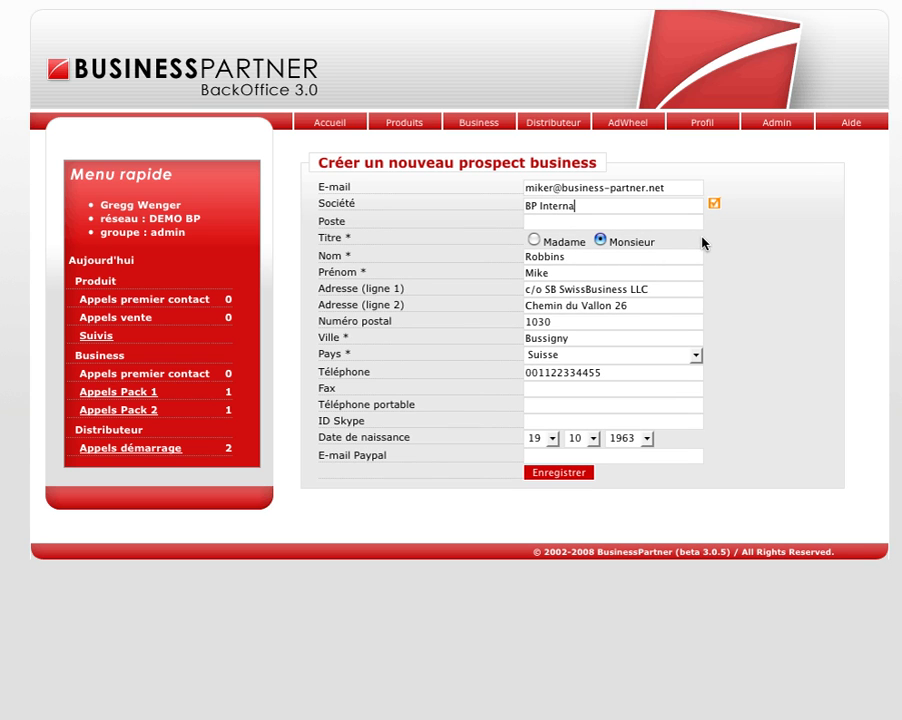
text(tional)
click(568, 473)
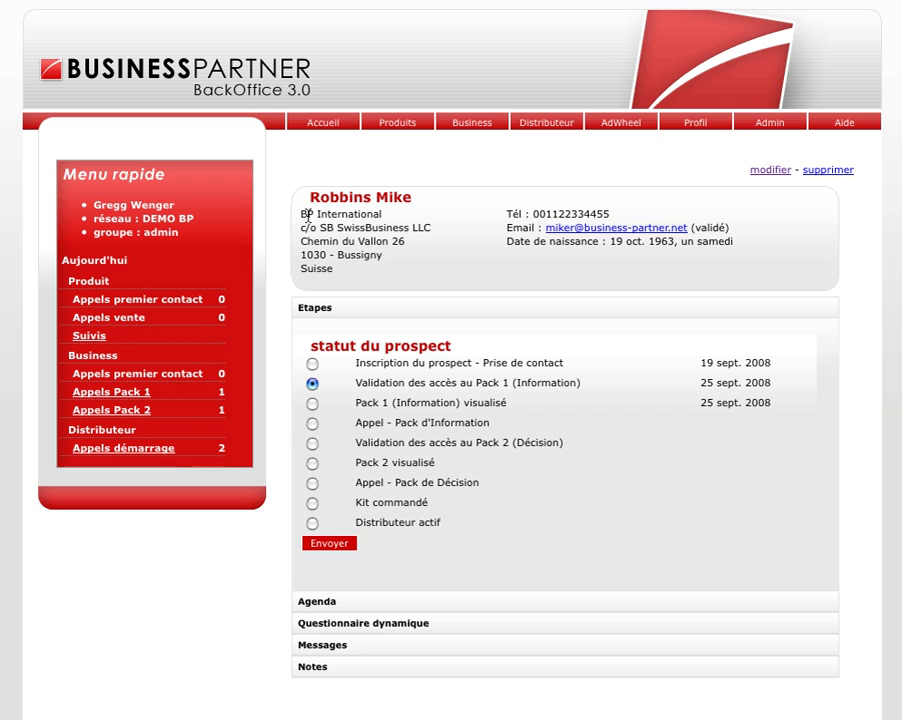
drag(303, 214, 388, 216)
click(397, 216)
Step: Display the prospect's agenda, and call up the deletion of the prospect but cancel it
click(388, 601)
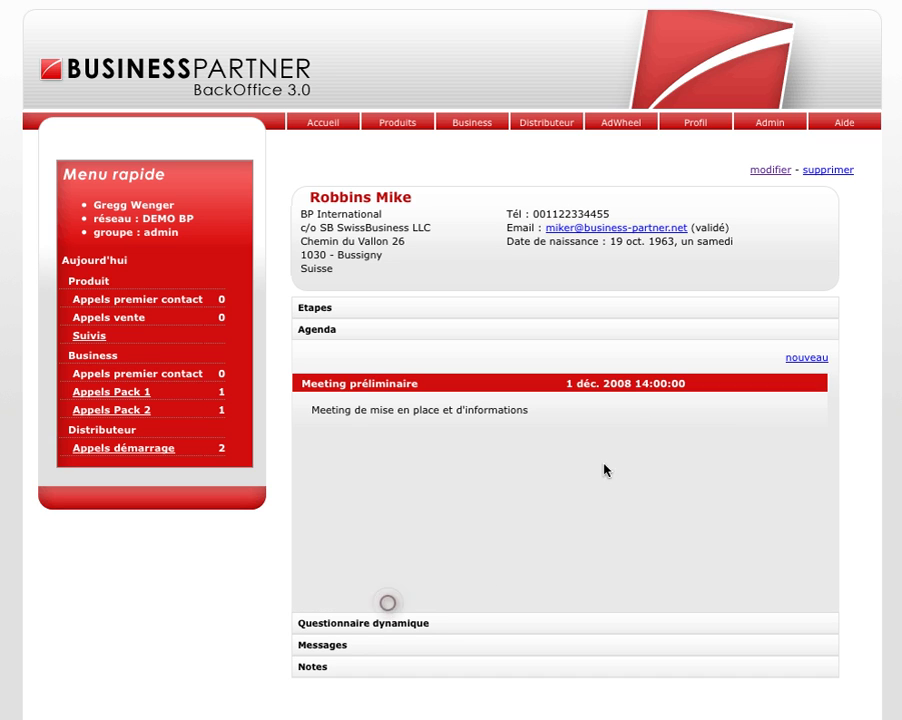
click(827, 180)
click(619, 21)
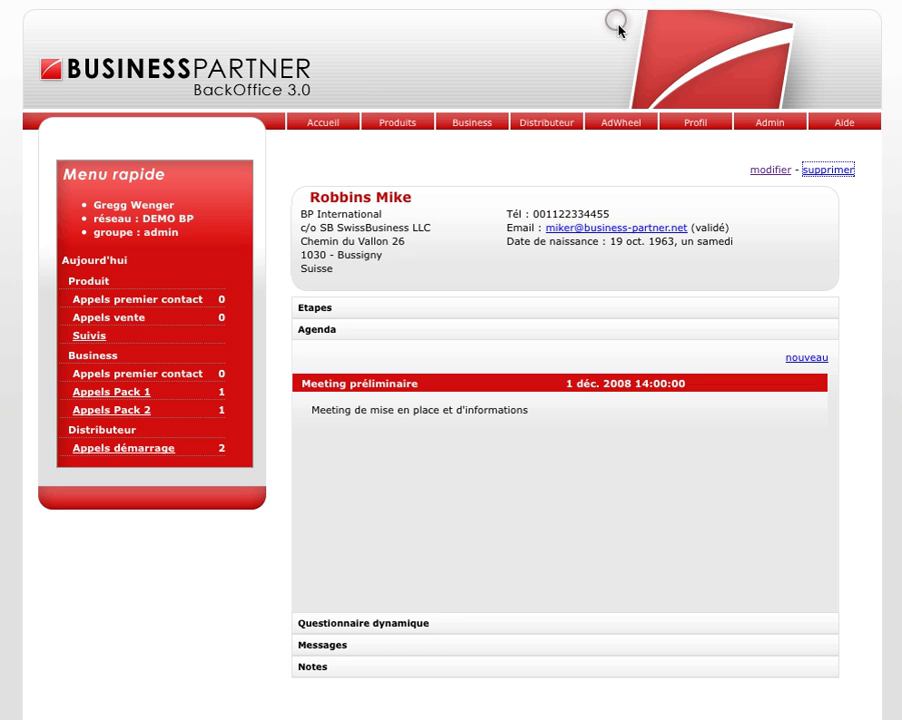